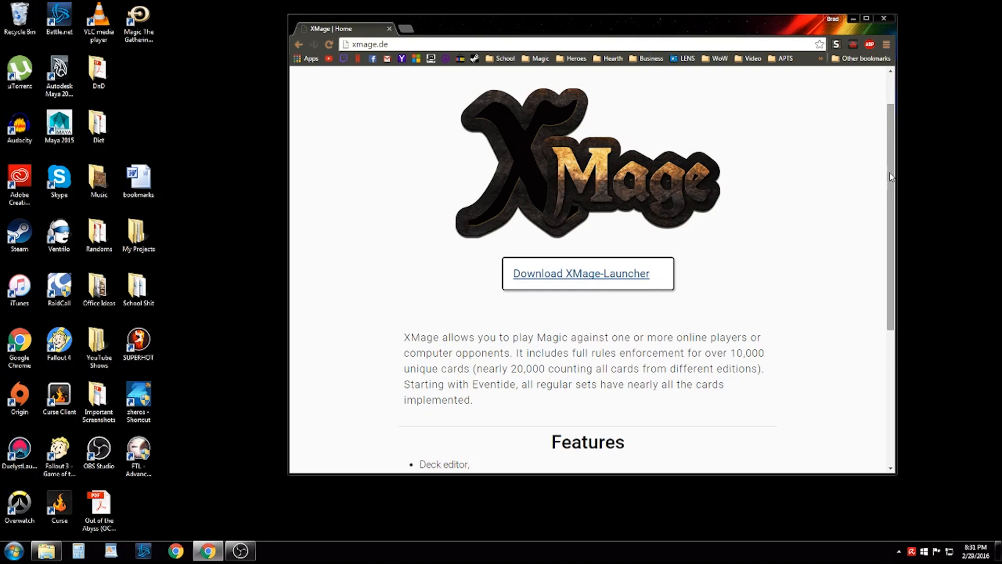
Step: Search Google for xmage in a new tab, and start downloading the XMage Launcher from the xmage.de home page
click(405, 28)
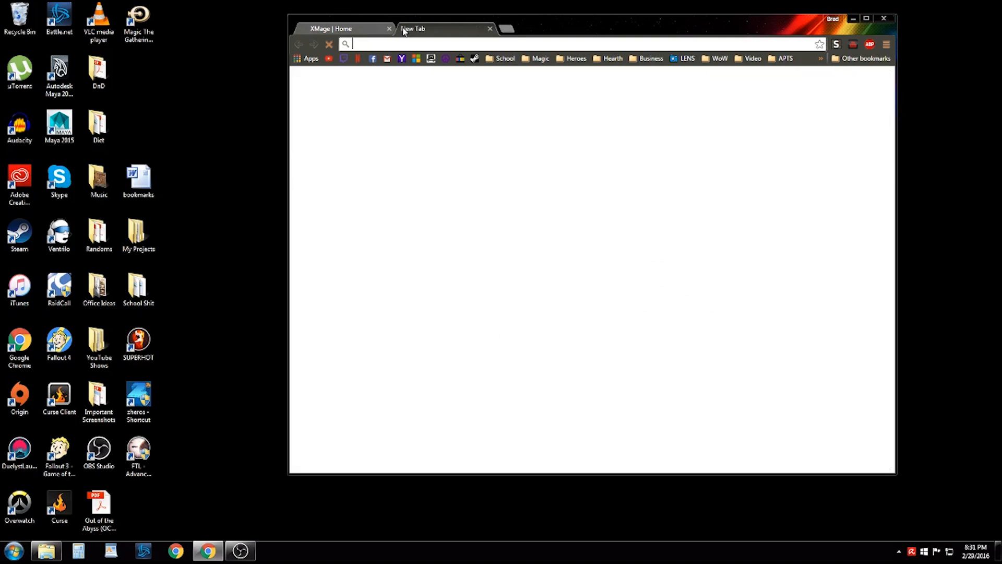
text(xmage)
key(Return)
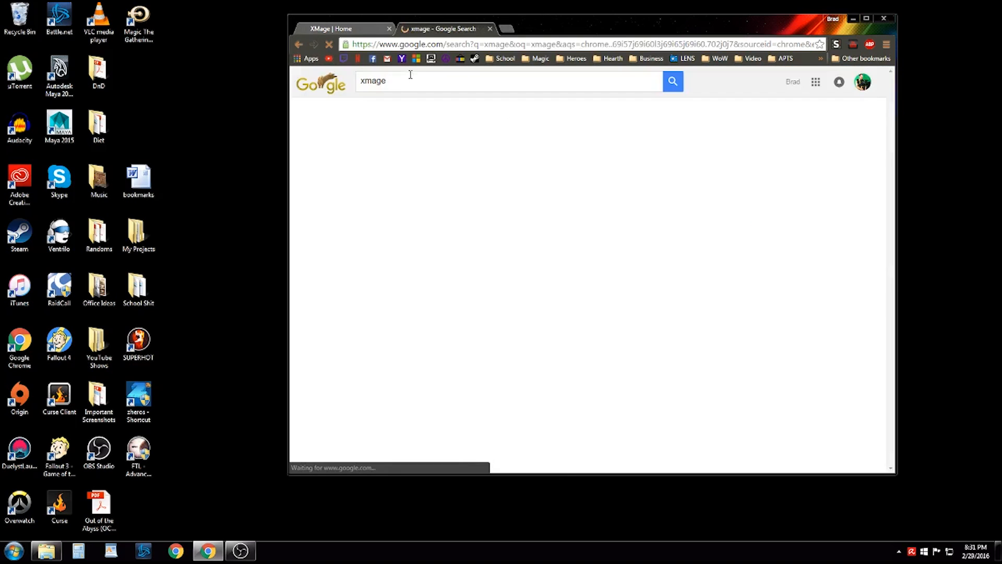
click(396, 169)
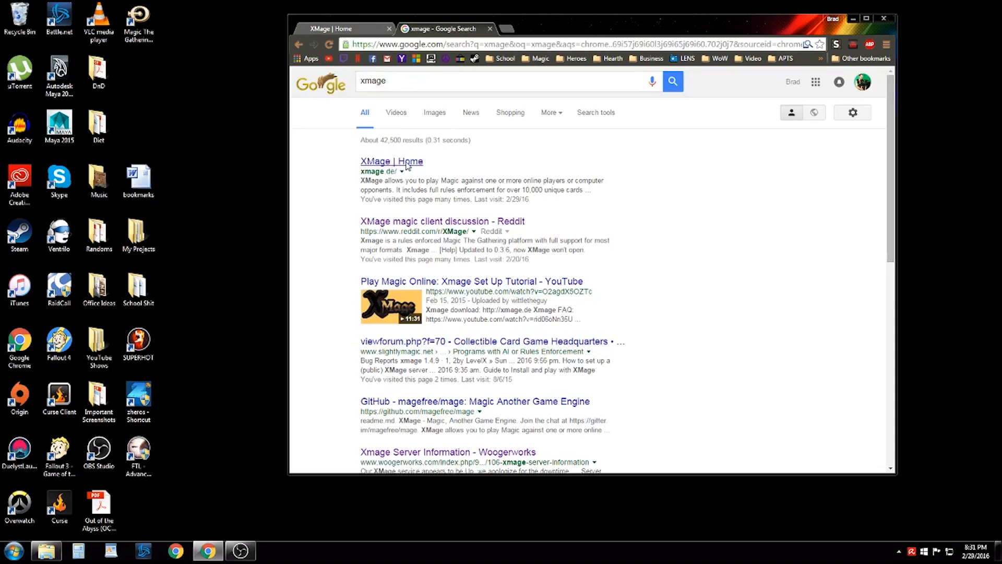
middle_click(343, 32)
scroll(427, 212, down, 1)
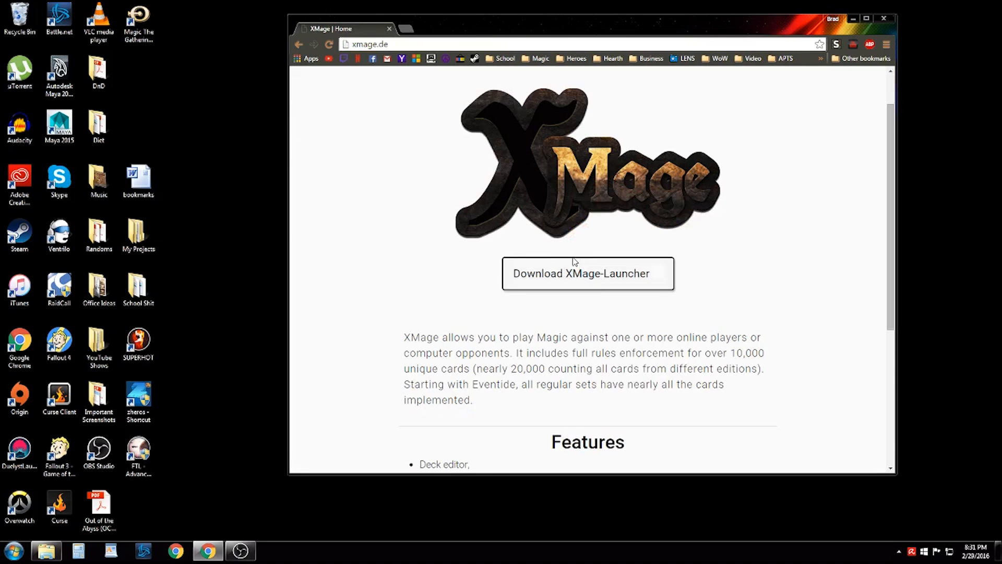
click(611, 273)
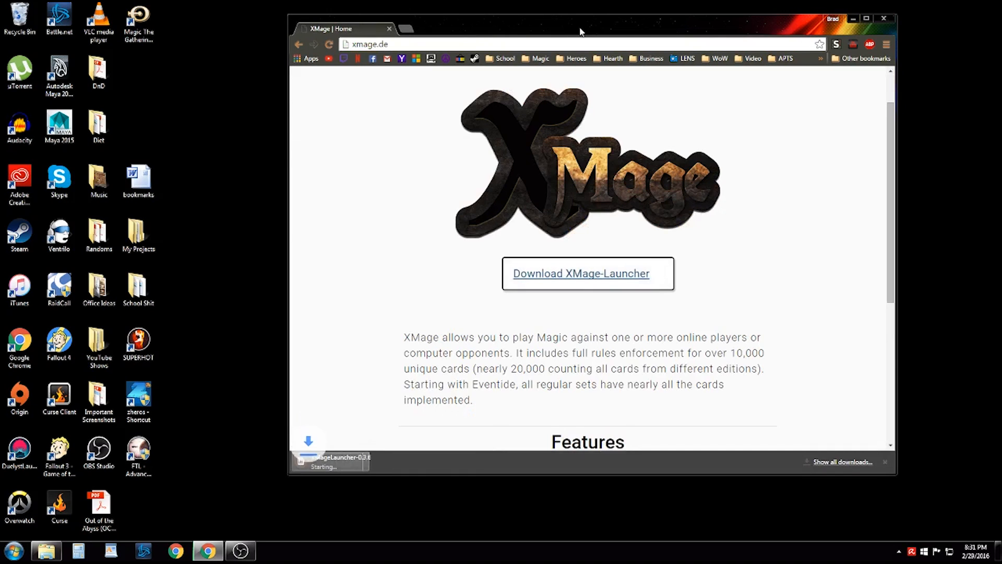
Step: Create a new folder named XMAGE ALL on the desktop
drag(577, 31, 641, 36)
right_click(222, 46)
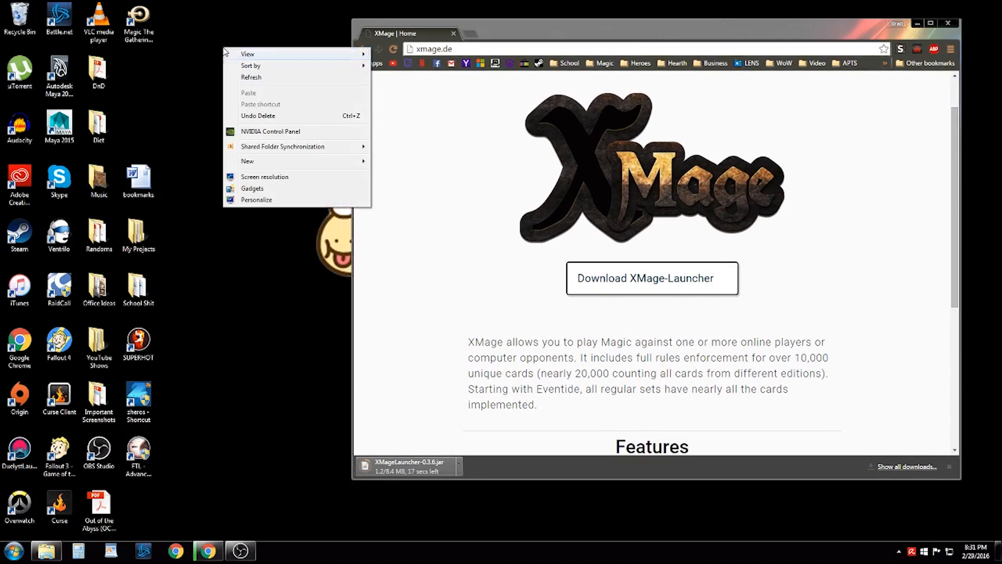
mouse_move(273, 162)
click(392, 165)
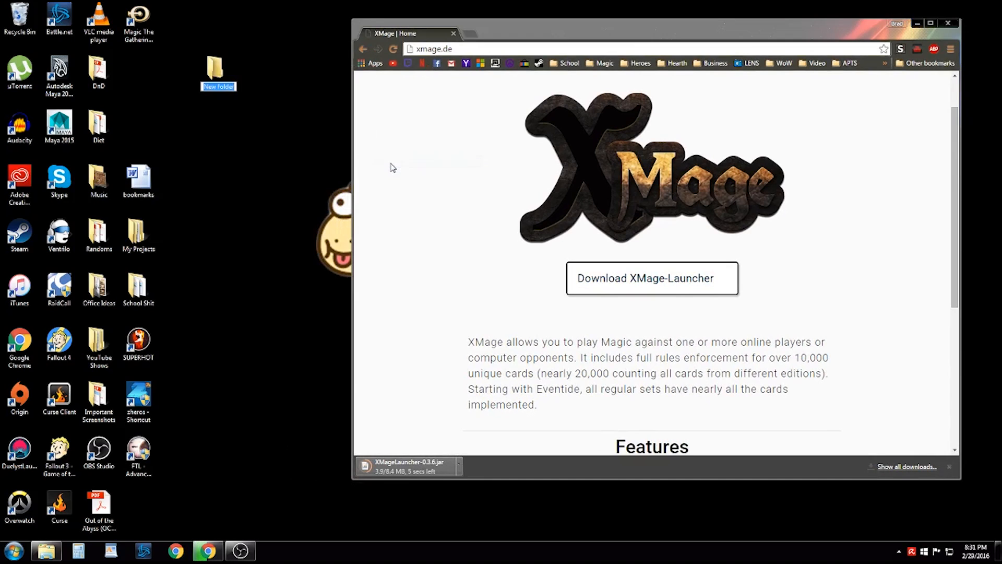
text(XMAGE ALL)
key(Return)
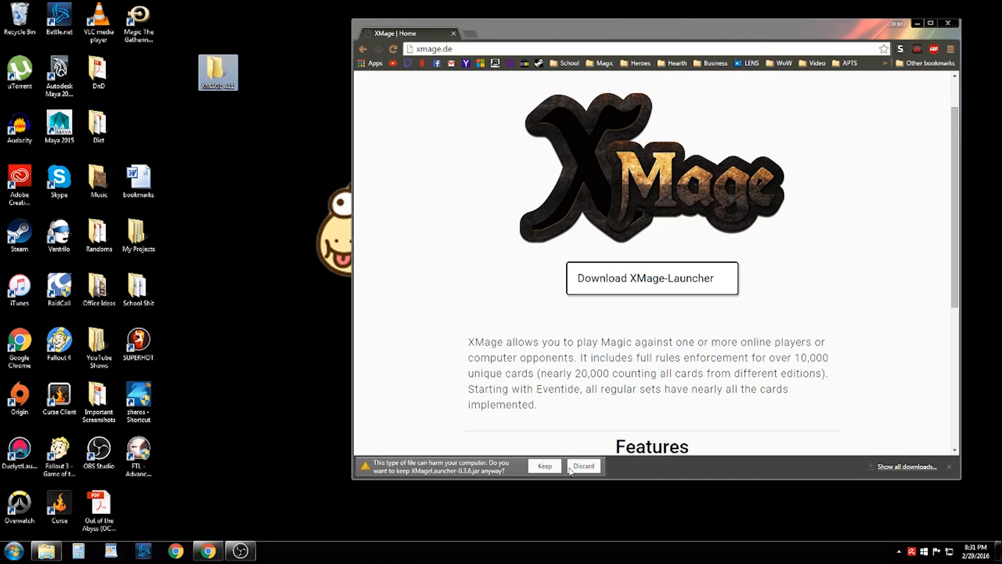
Step: Keep the downloaded XMageLauncher-0.3.6.jar file and show it in its download folder
click(544, 465)
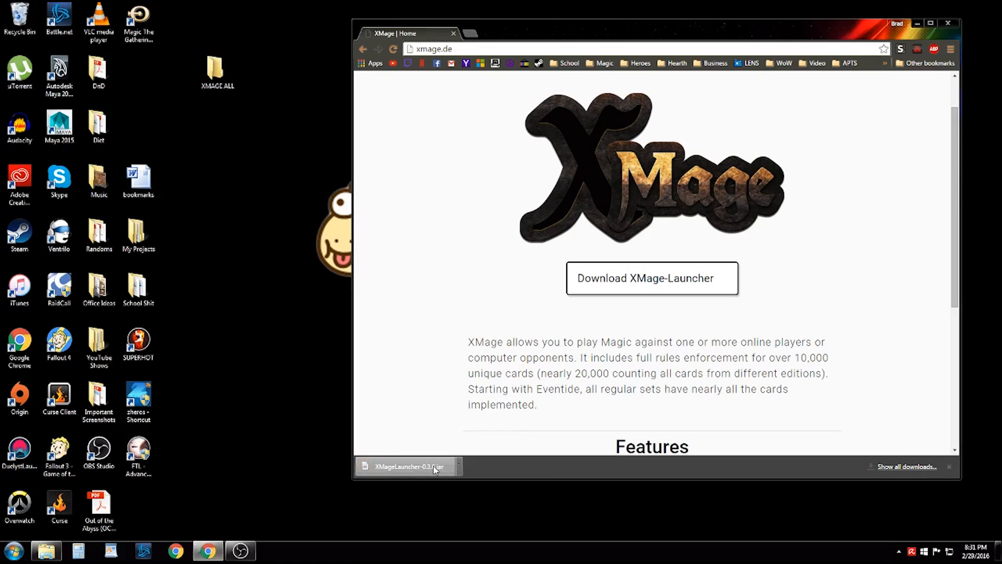
click(460, 466)
click(460, 467)
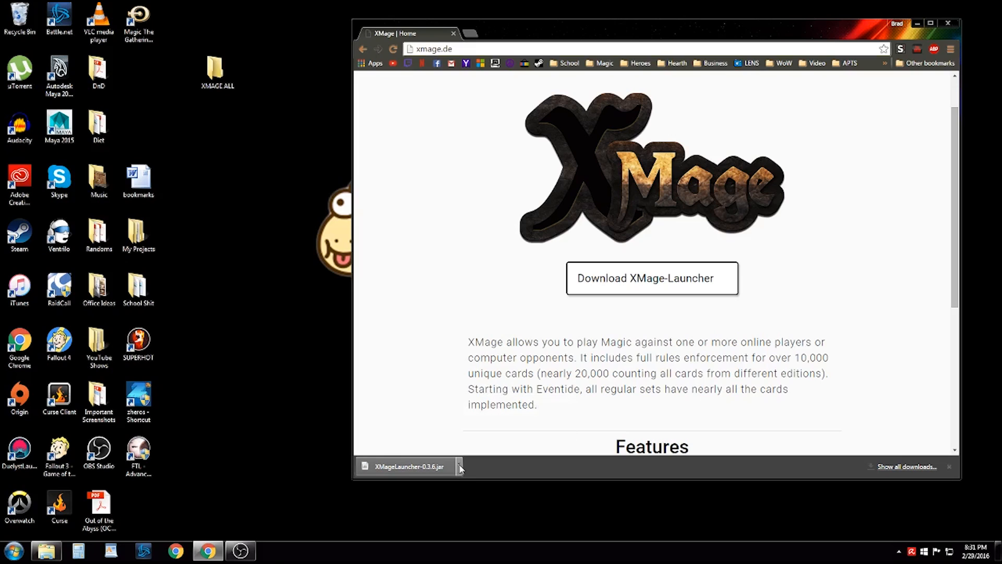
click(459, 469)
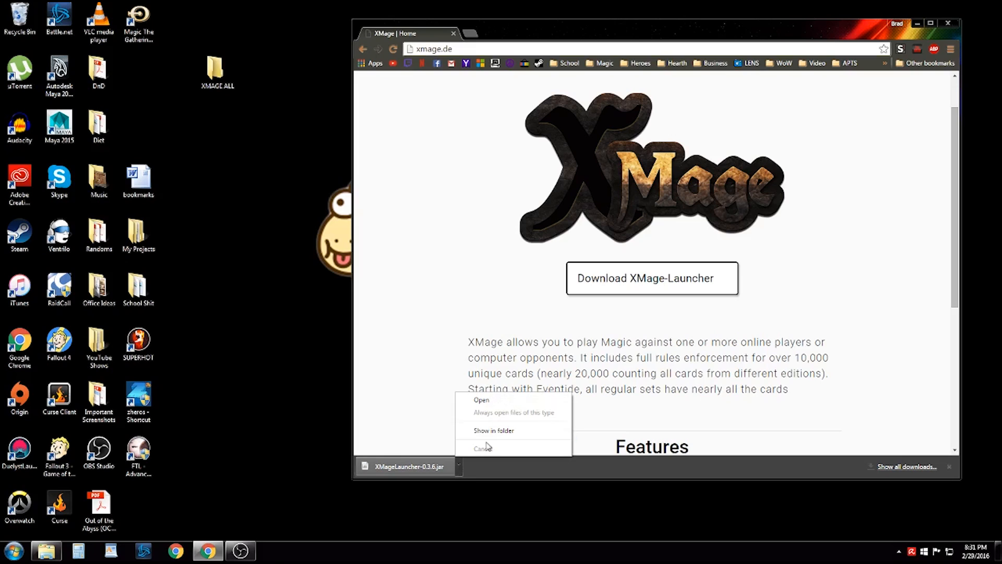
click(527, 427)
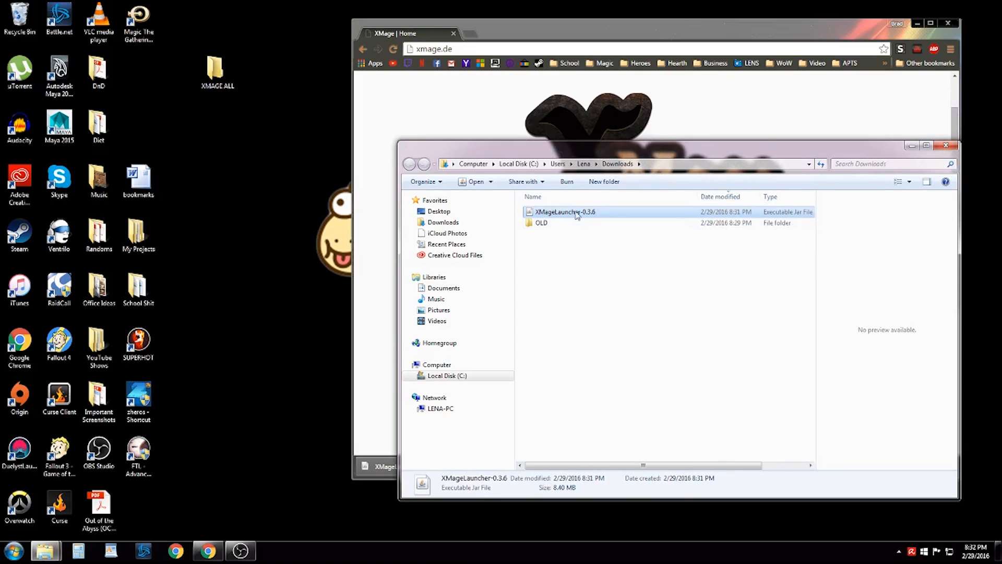
Step: Move XMageLauncher-0.3.6 from Downloads into the XMAGE ALL folder, and clear the Downloads and browser windows off the desktop
drag(614, 213, 219, 79)
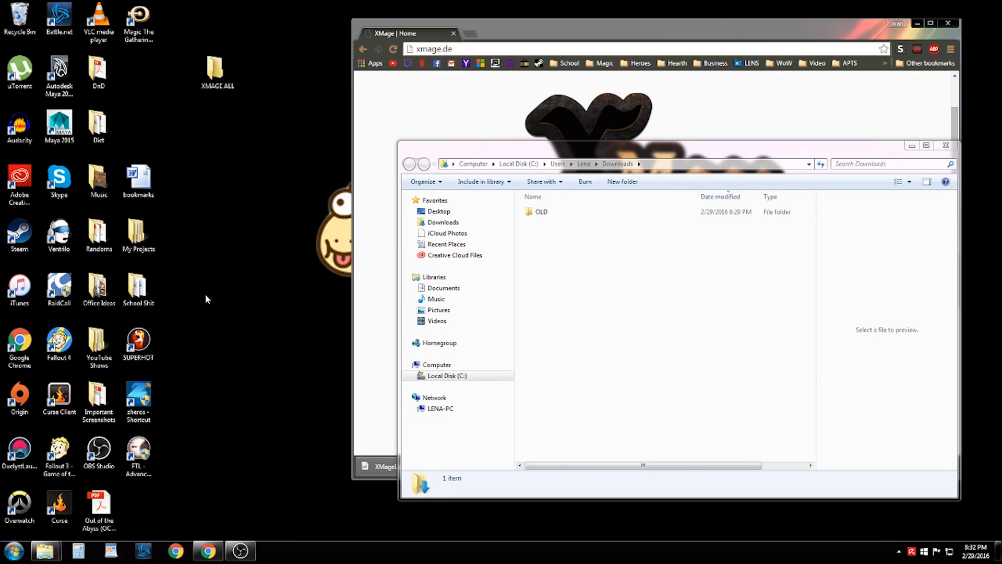
click(949, 147)
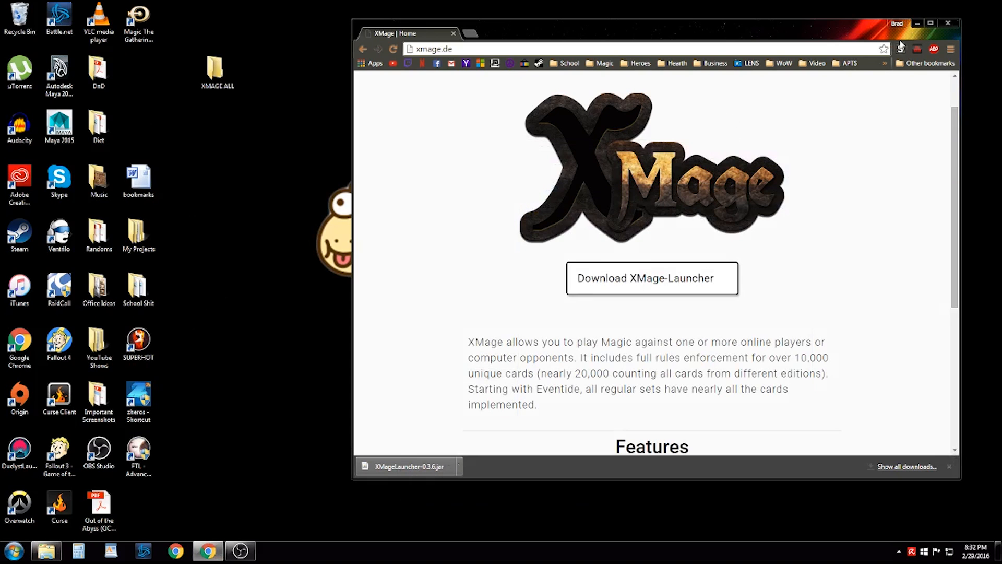
click(917, 24)
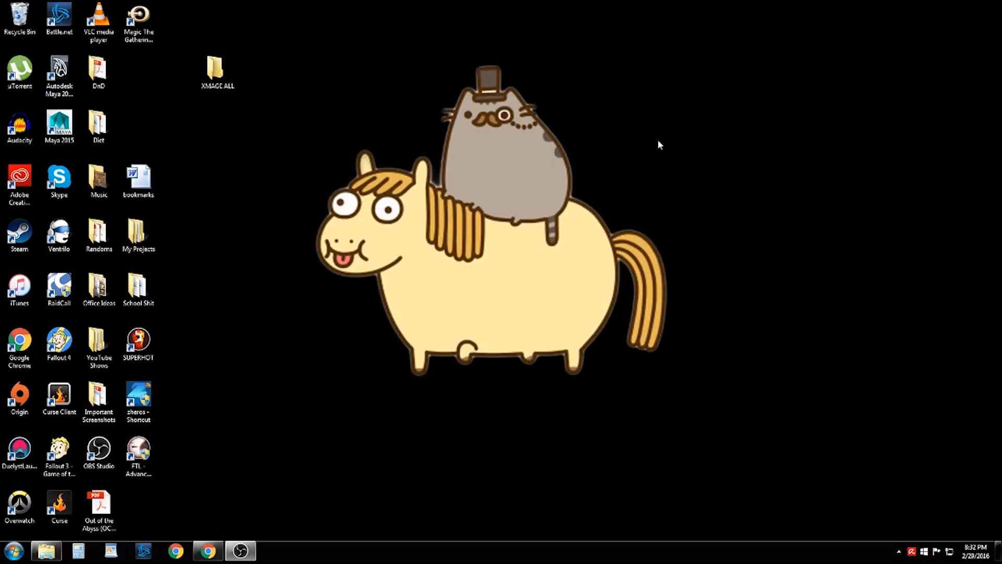
Step: Run XMageLauncher-0.3.6 from the XMAGE ALL folder, and accept the download of Java and XMage
double_click(218, 76)
drag(563, 142, 449, 97)
click(457, 168)
drag(505, 112, 489, 56)
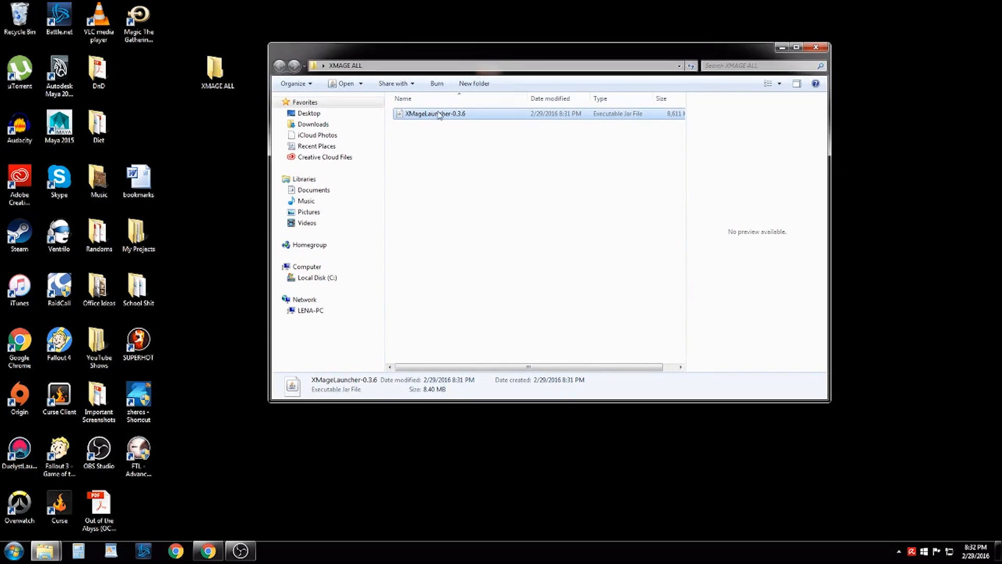
double_click(439, 114)
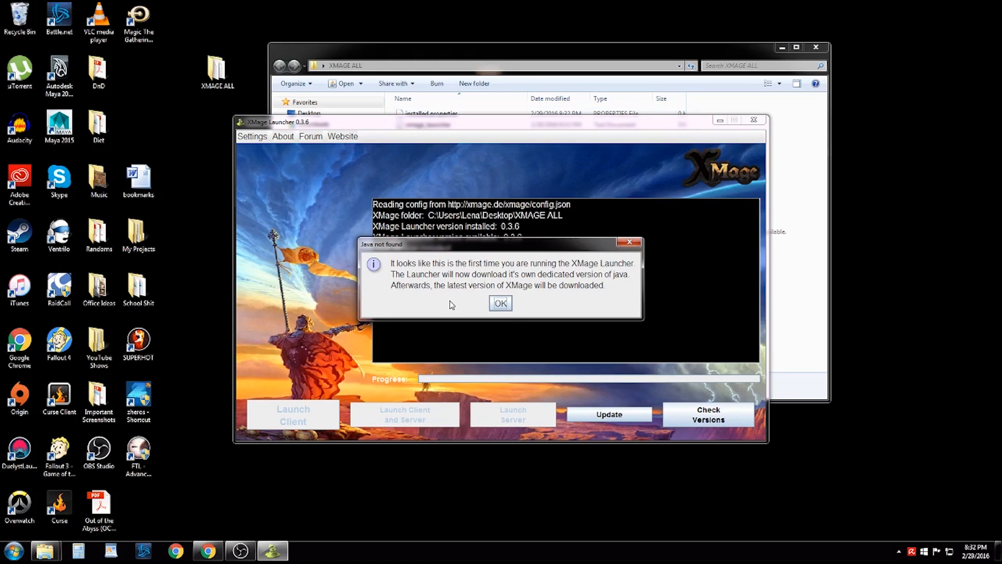
click(501, 303)
drag(564, 121, 501, 229)
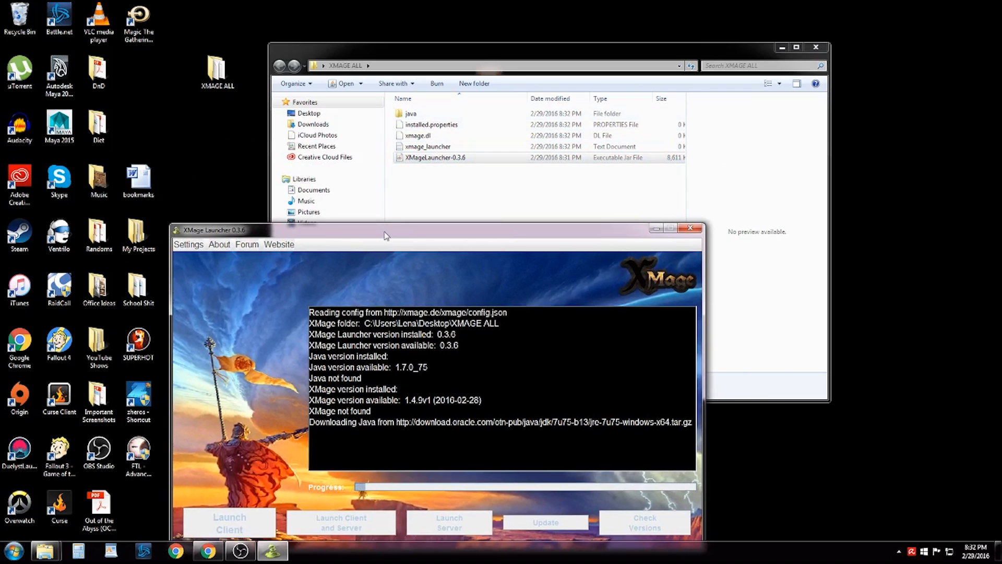
drag(386, 230, 524, 195)
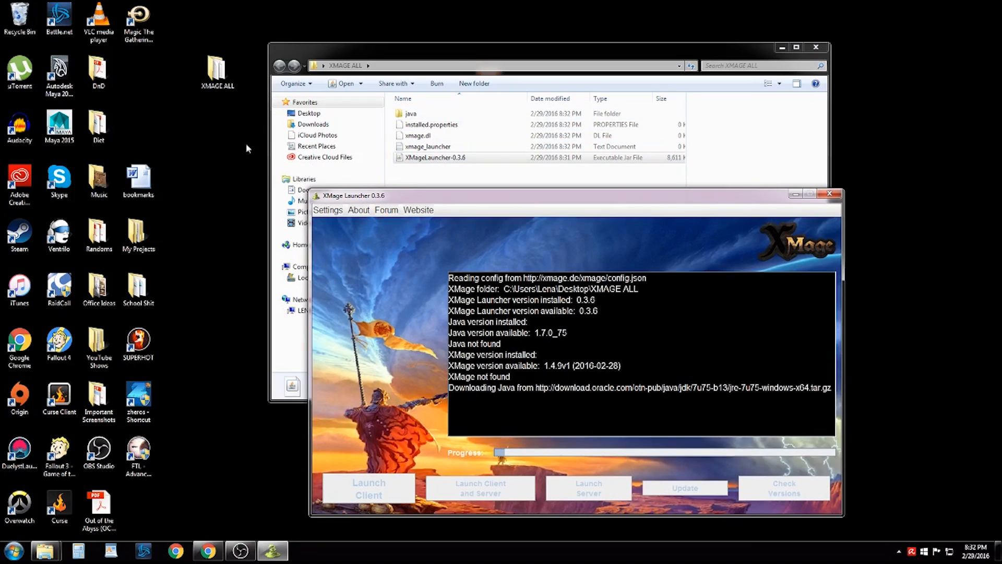
drag(468, 198, 378, 187)
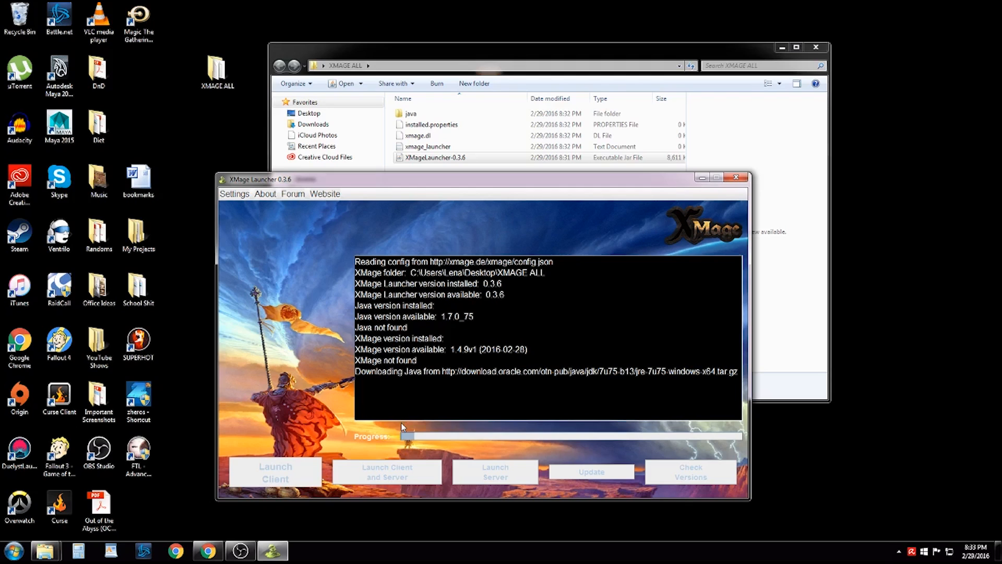
drag(542, 182, 536, 197)
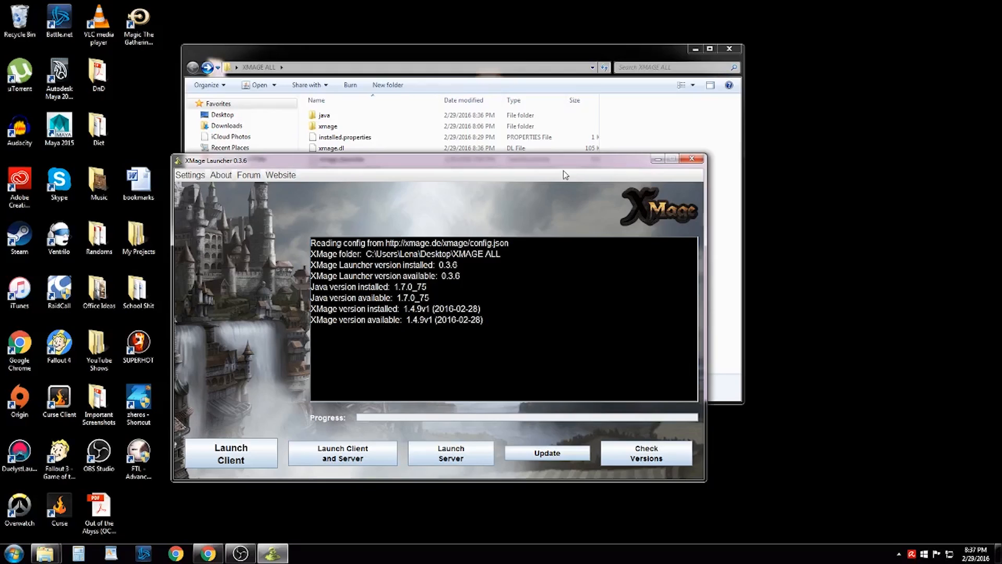
drag(404, 163, 397, 163)
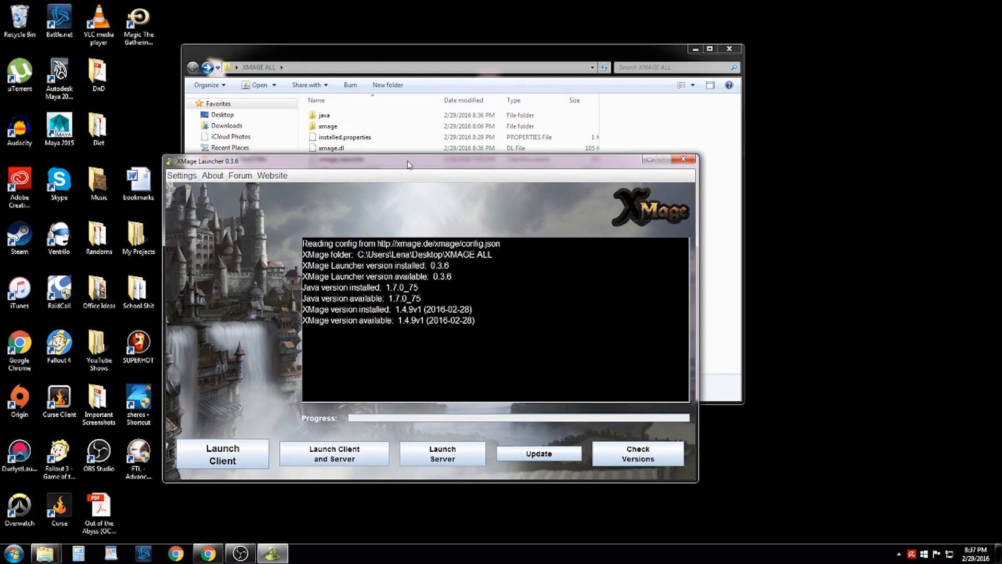
drag(400, 165, 418, 172)
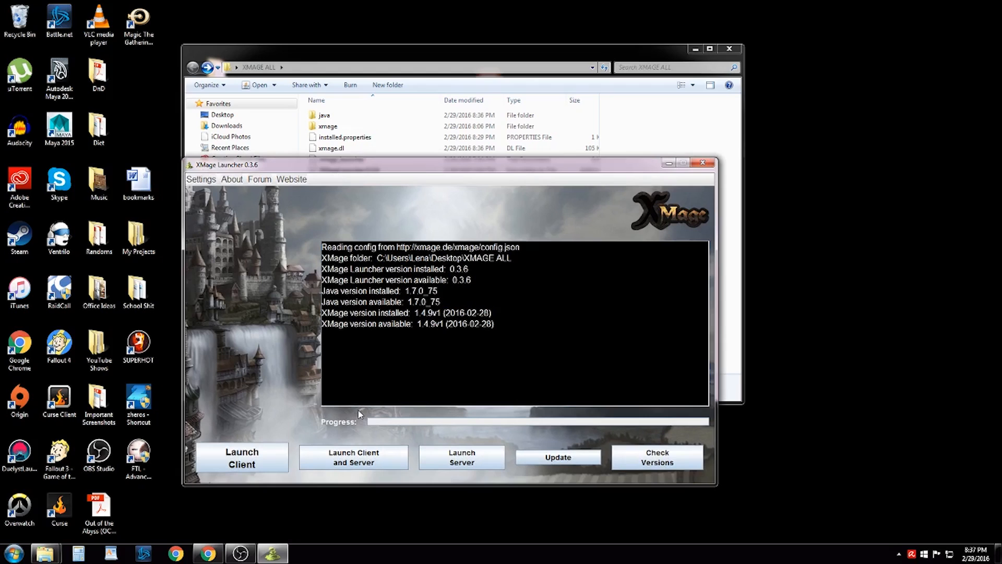
Step: Check the installed Java and XMage versions in the launcher, and dismiss the version message
click(236, 452)
click(668, 455)
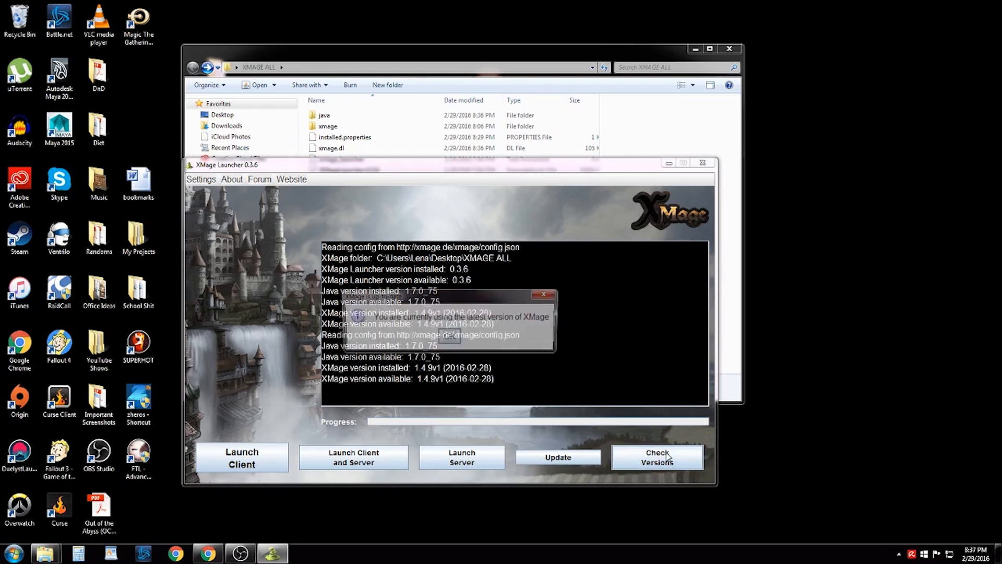
click(448, 337)
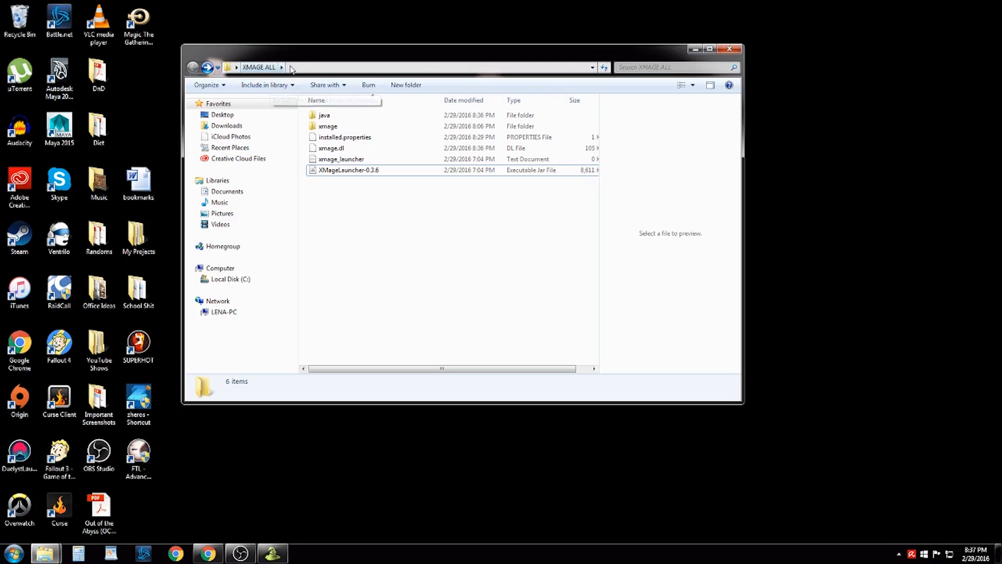
Step: Create a new folder named Images inside the XMAGE ALL folder
drag(290, 57, 376, 58)
right_click(421, 210)
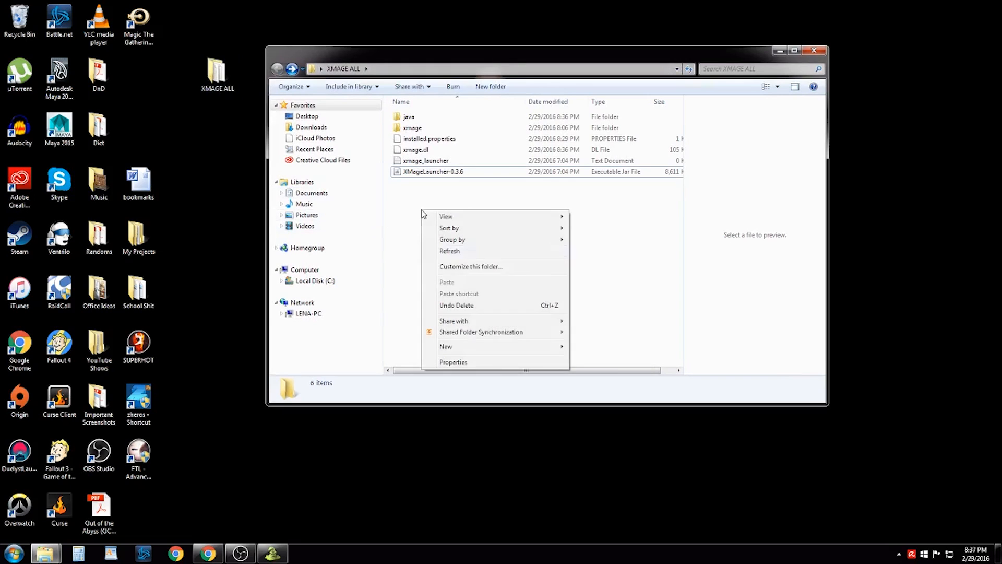
mouse_move(458, 345)
click(578, 349)
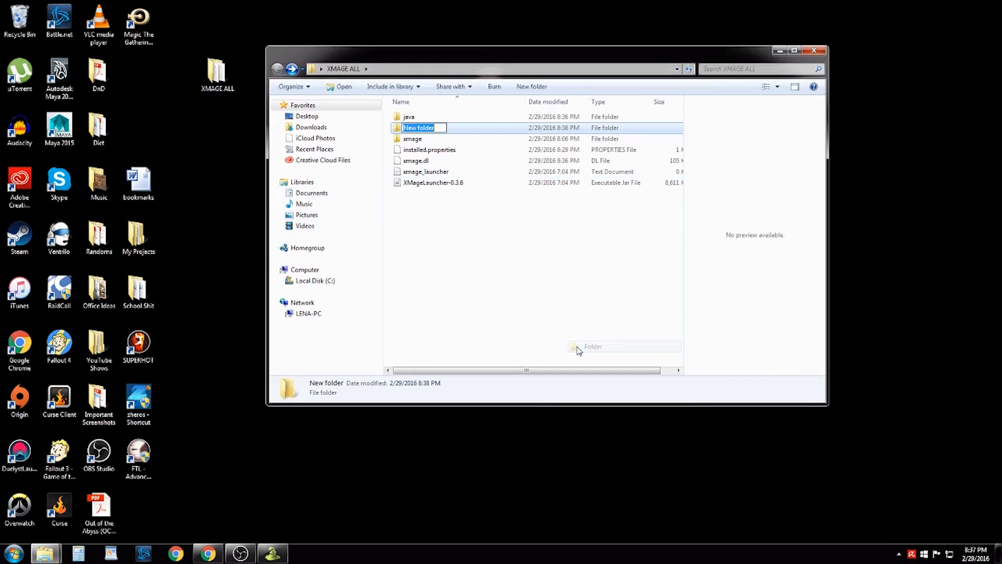
text(Images)
key(Return)
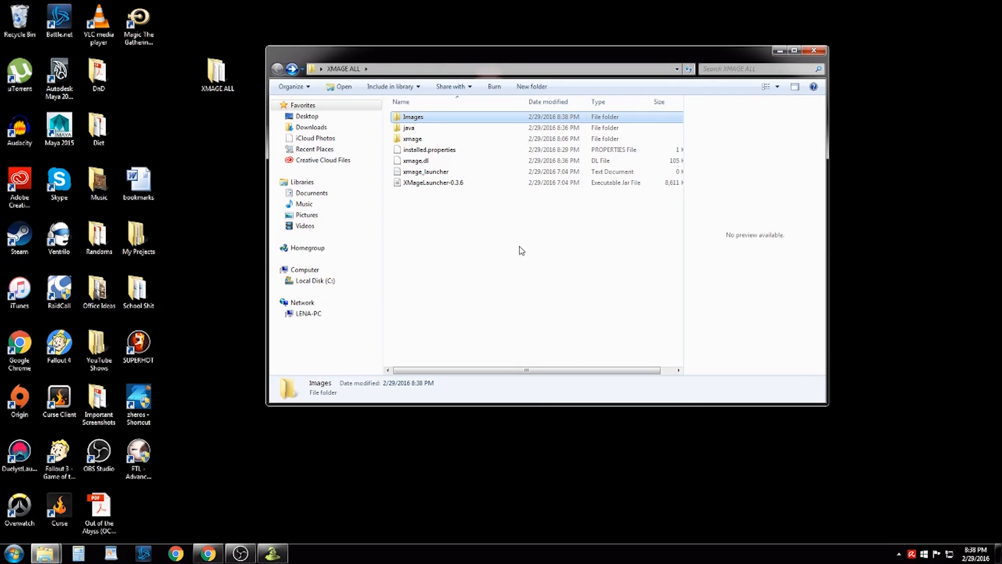
Step: Examine the contents of the xmage and mage-client folders, and return to the XMAGE ALL folder
double_click(451, 140)
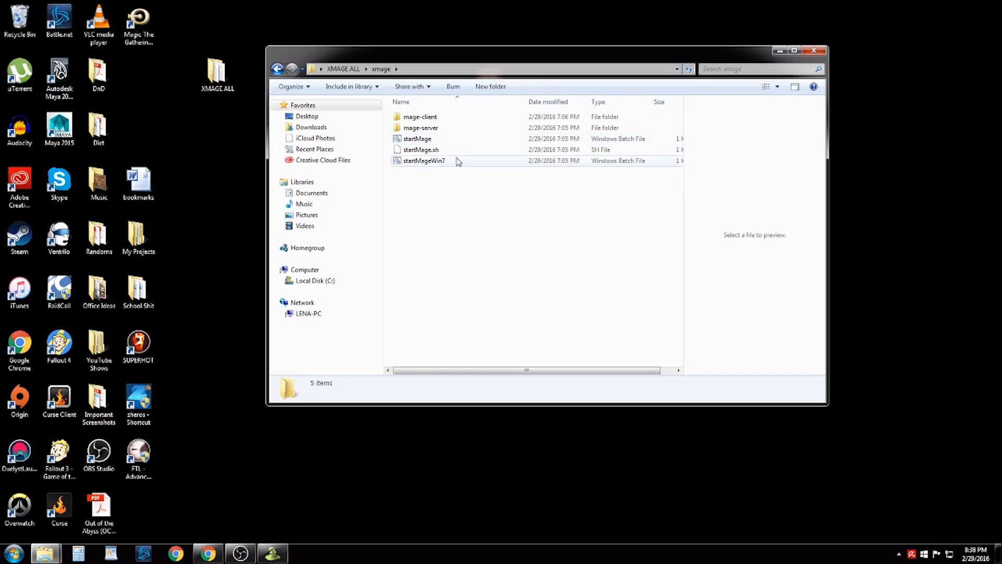
double_click(441, 116)
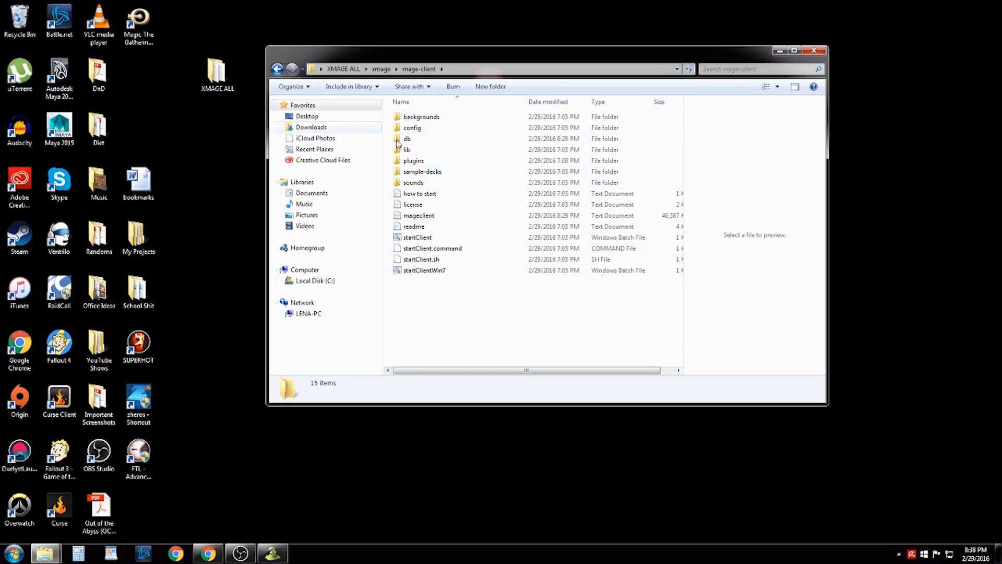
click(277, 69)
click(277, 69)
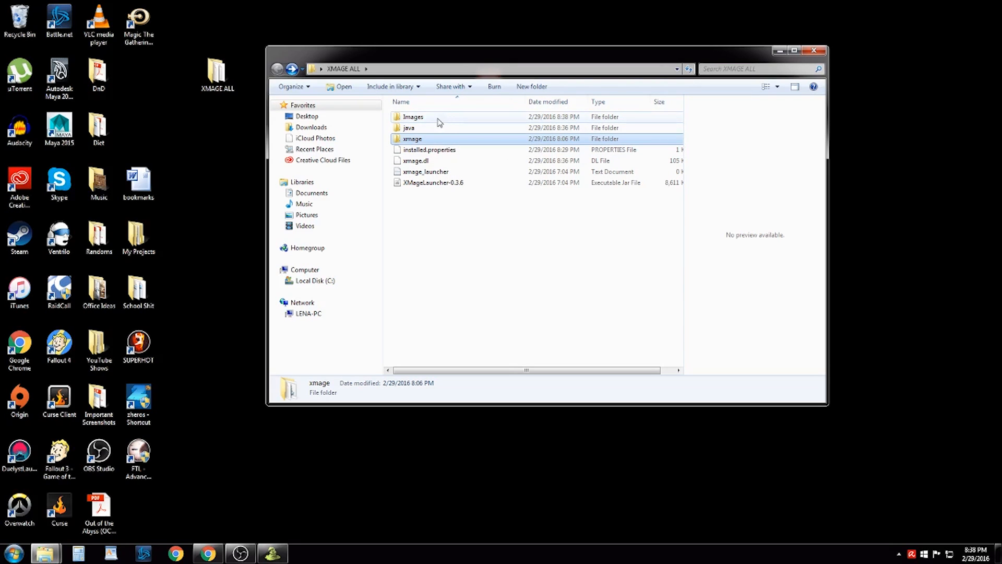
click(472, 223)
drag(401, 59, 405, 55)
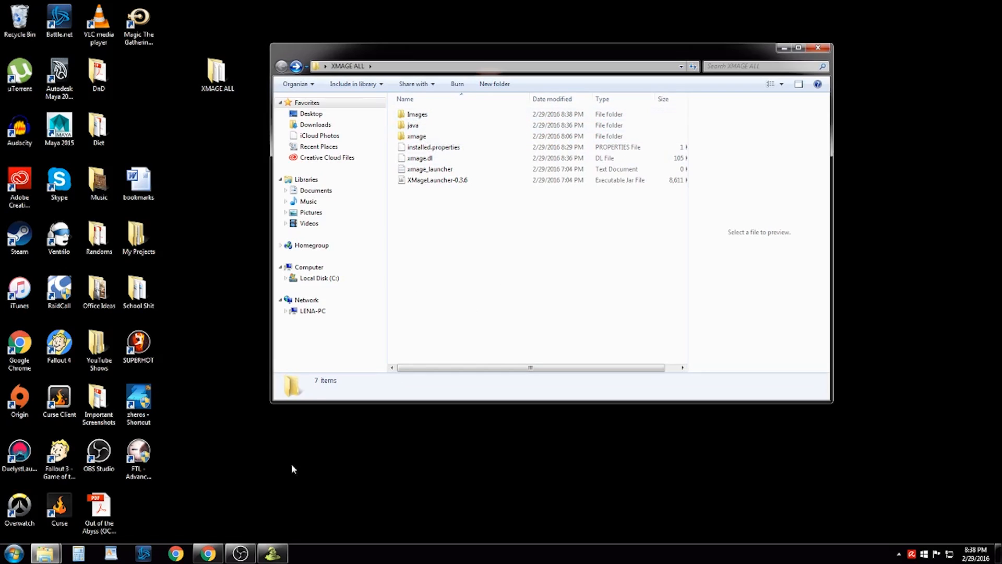
Step: Bring back the XMage Launcher and launch the XMage client
click(272, 553)
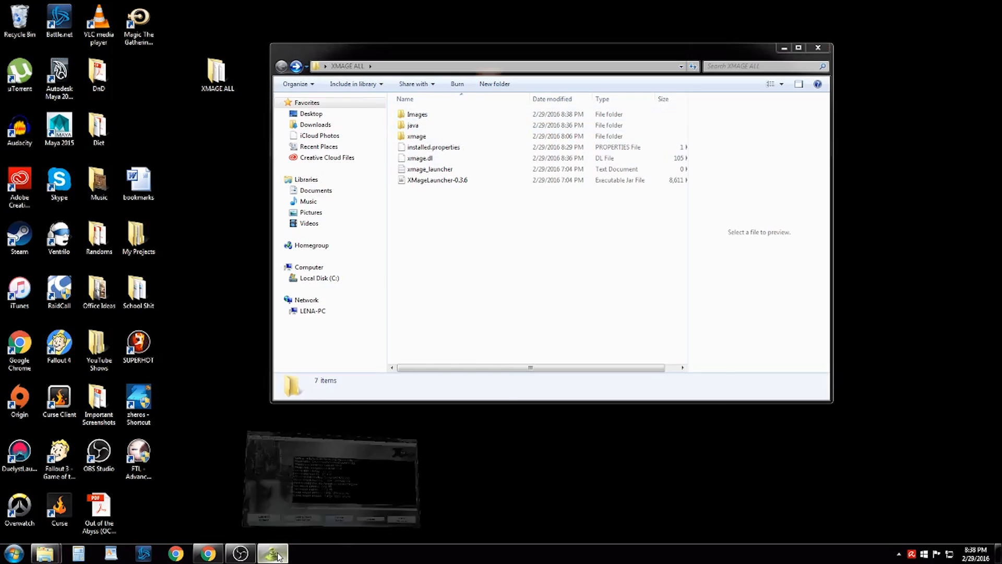
drag(452, 164, 473, 163)
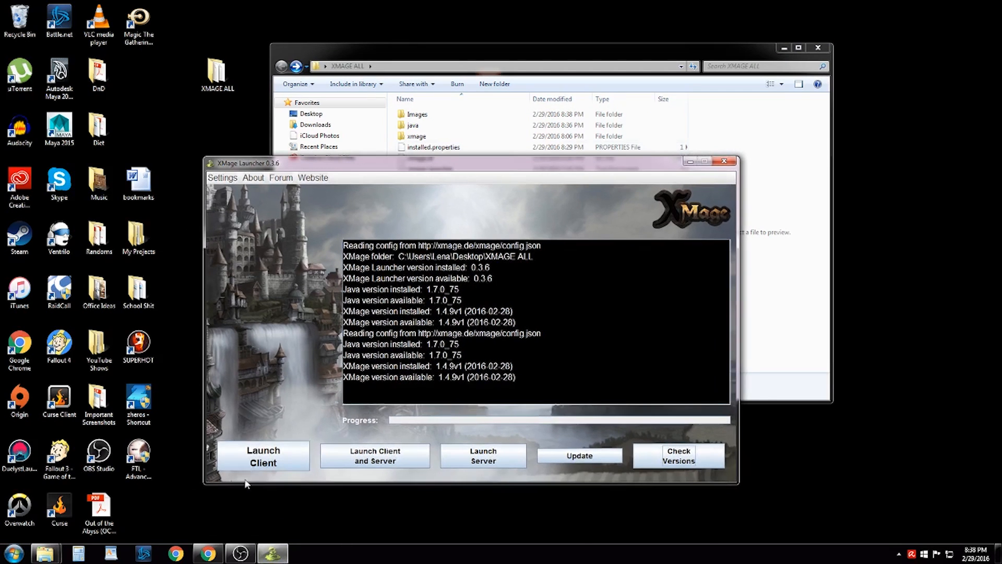
click(263, 463)
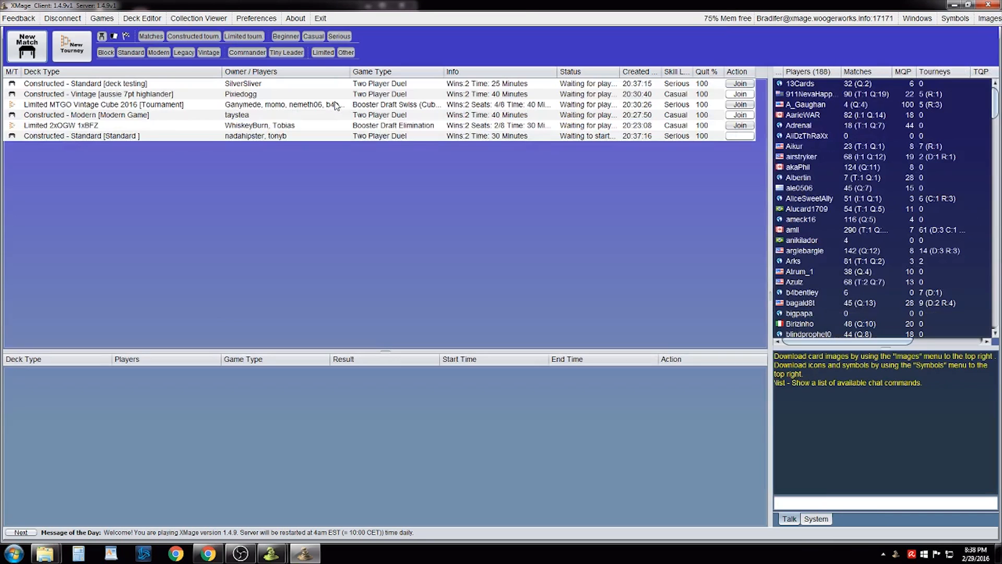
Step: Disconnect the client from the current server, and open the server connection dialog
click(63, 19)
click(125, 158)
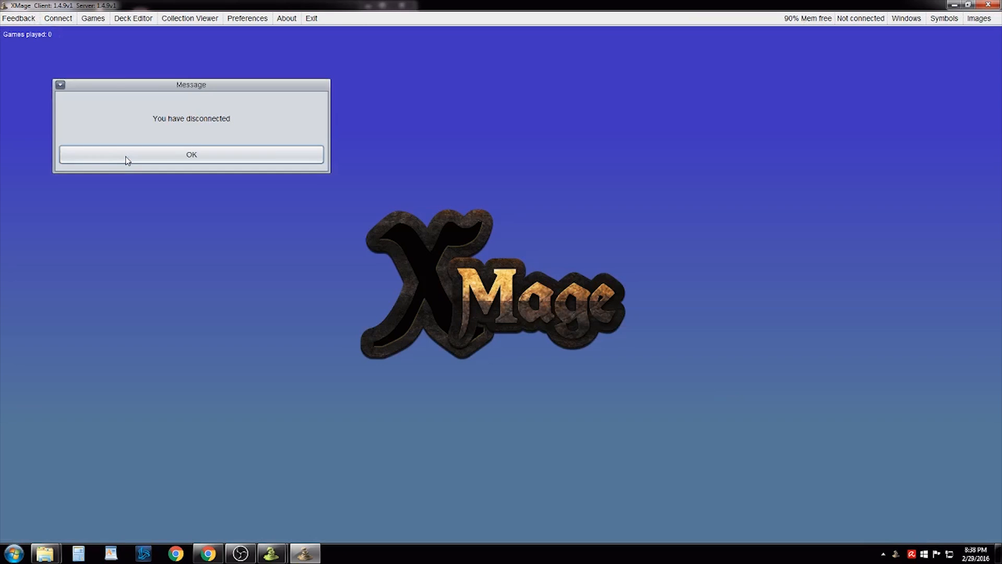
click(139, 155)
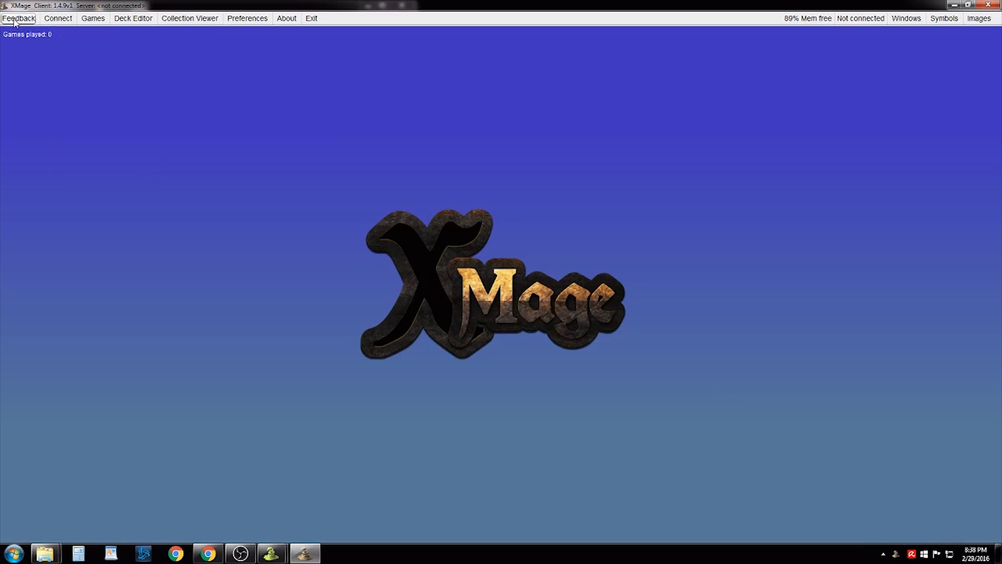
click(59, 19)
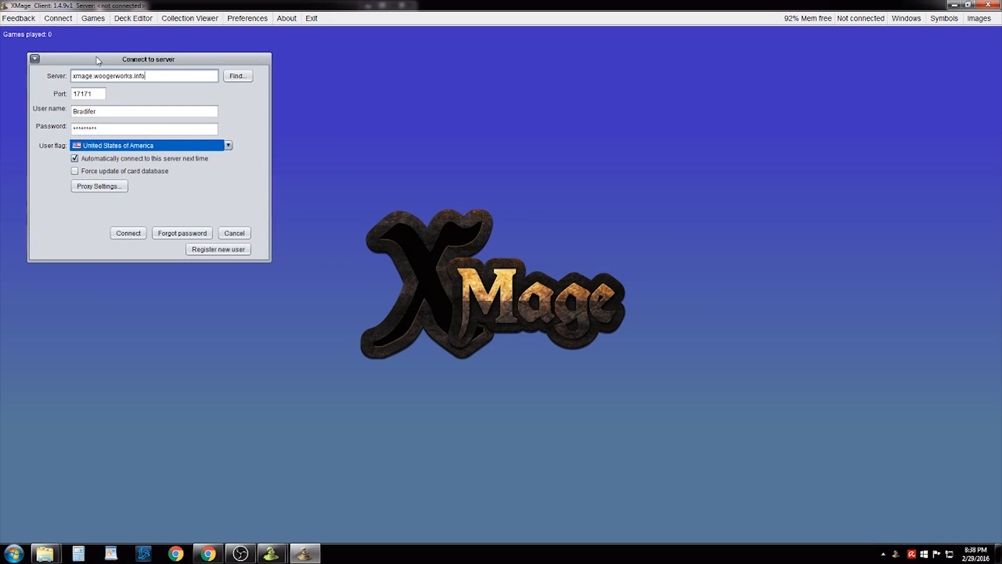